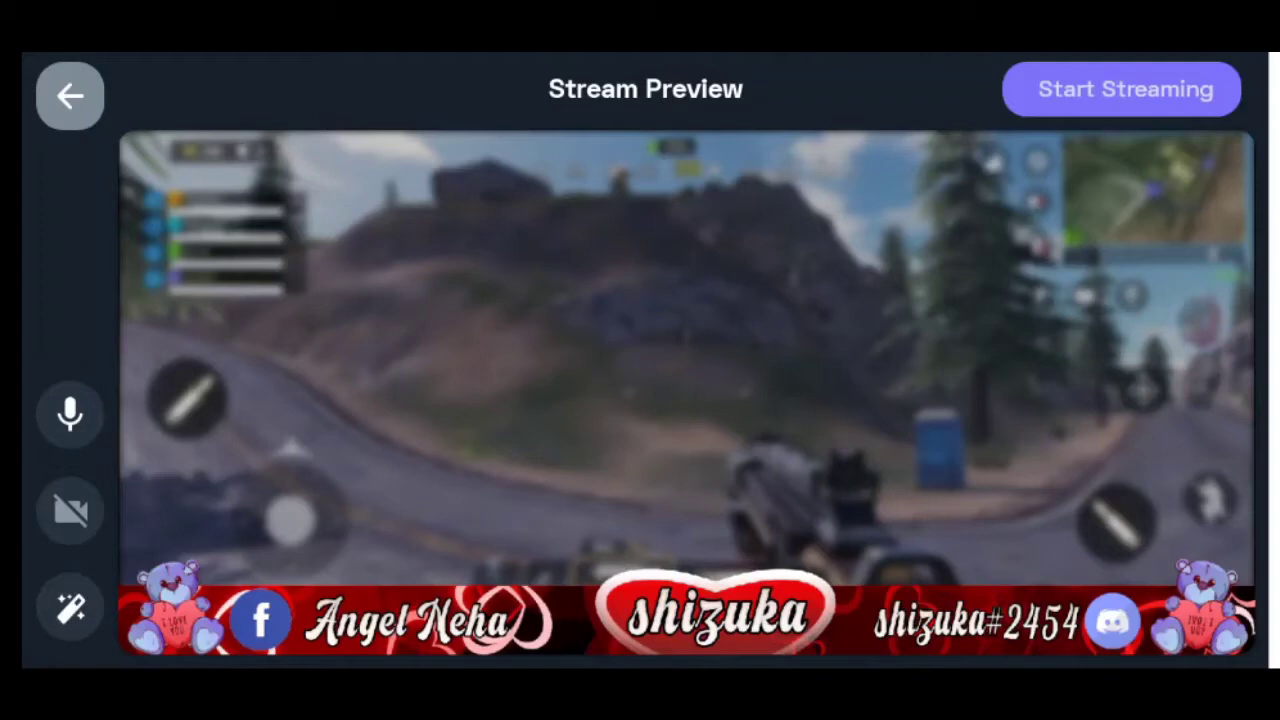
# In Turnip, choose Replace for the current red heart stream overlay.
pyautogui.click(70, 608)
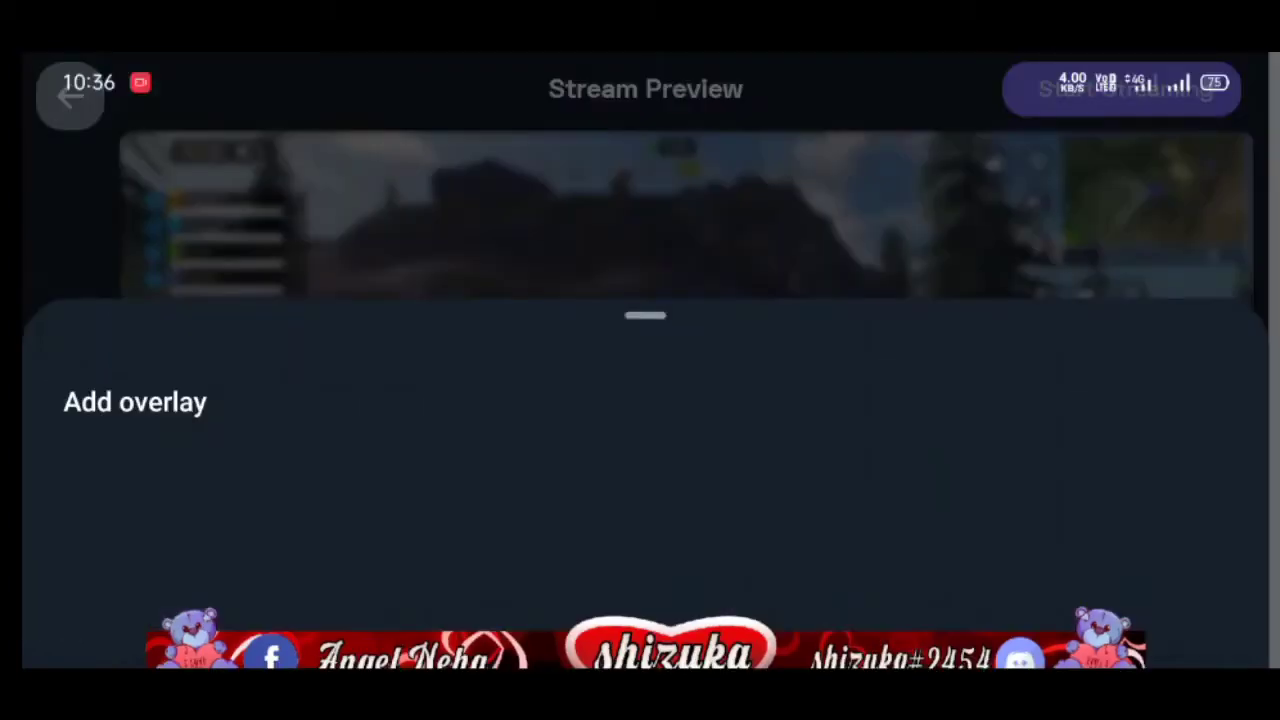
pyautogui.click(1100, 500)
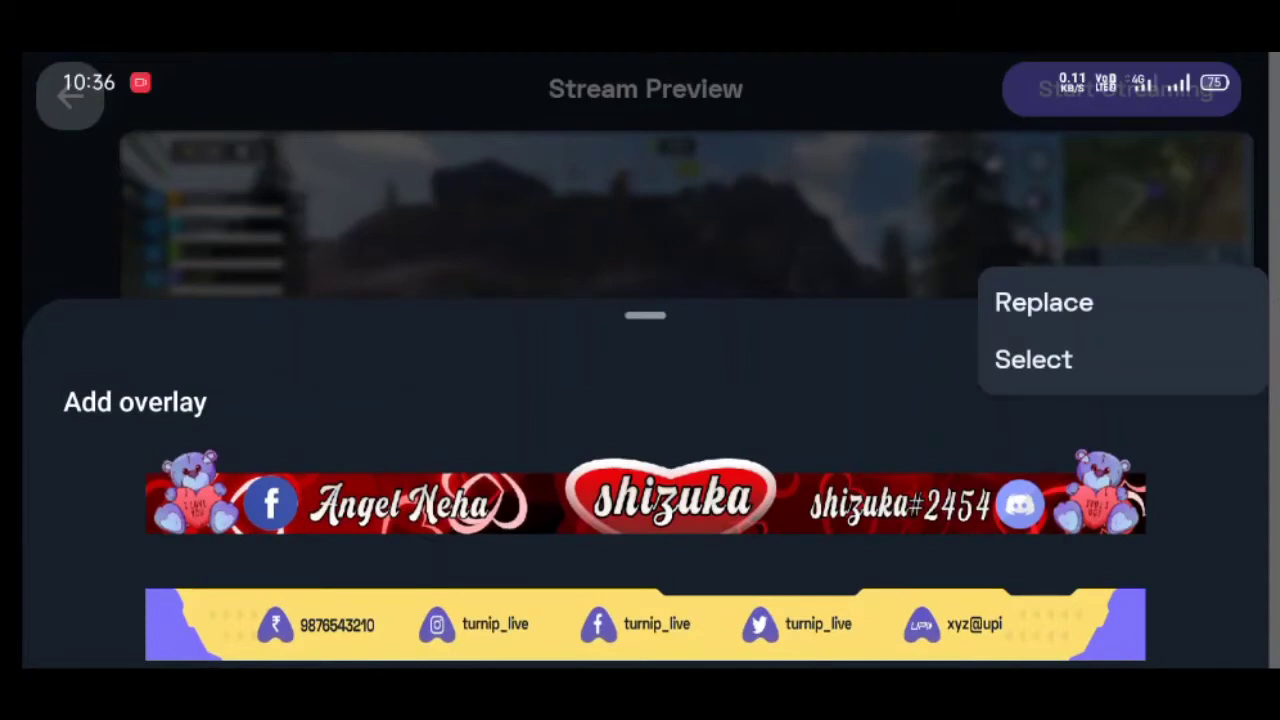
pyautogui.click(1033, 359)
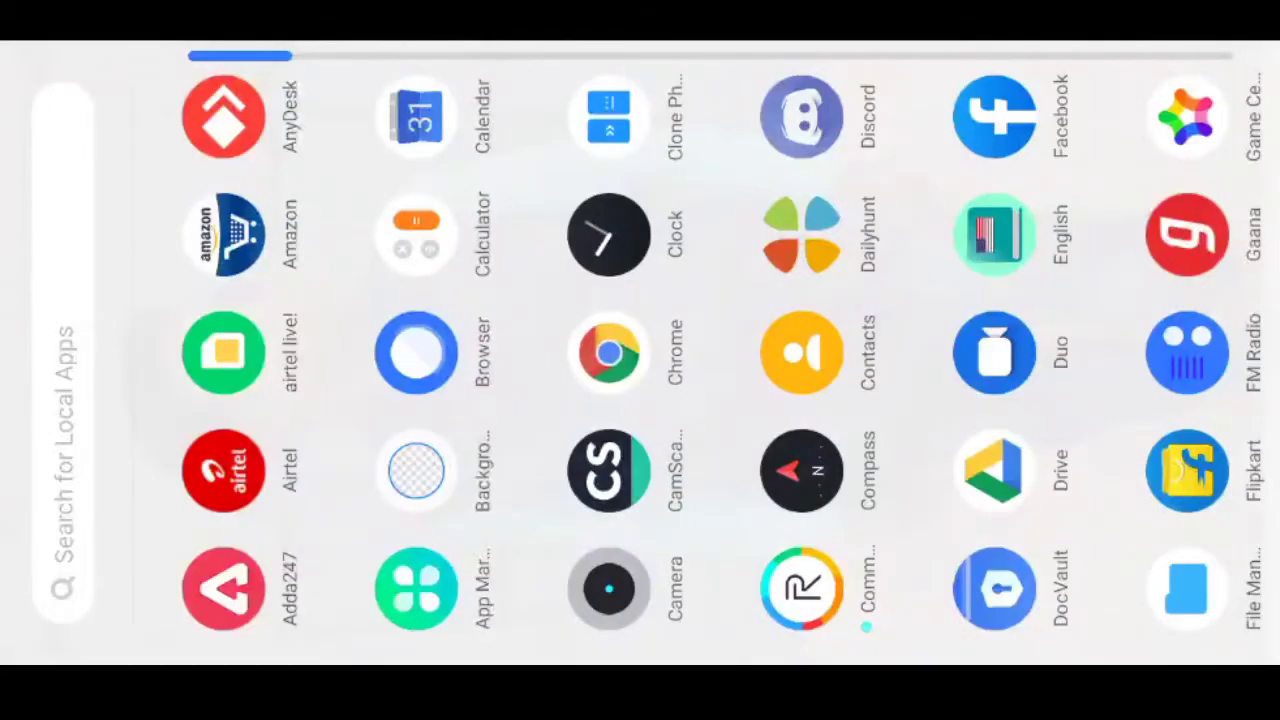
pyautogui.hscroll(8, 640, 360)
pyautogui.hscroll(8, 640, 360)
pyautogui.hscroll(-5, 640, 360)
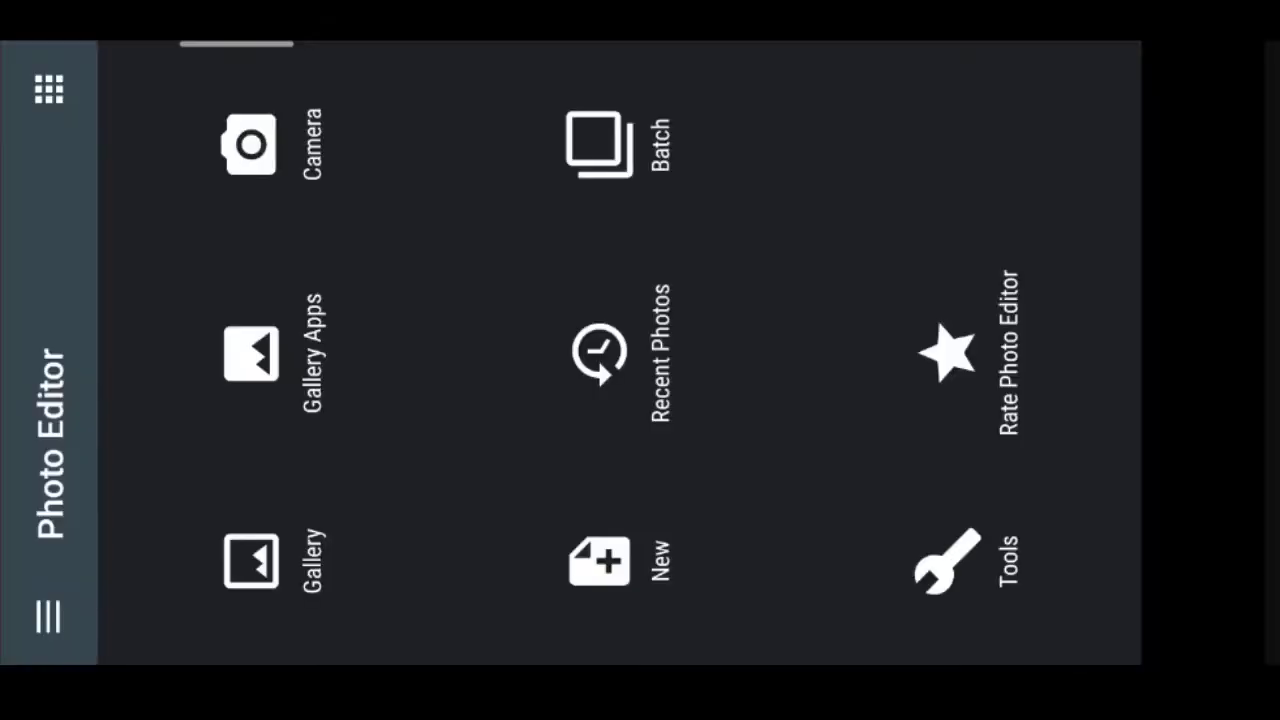
# Start a new 1920-pixel-wide image and cut its height from 120 to 40.
pyautogui.click(600, 560)
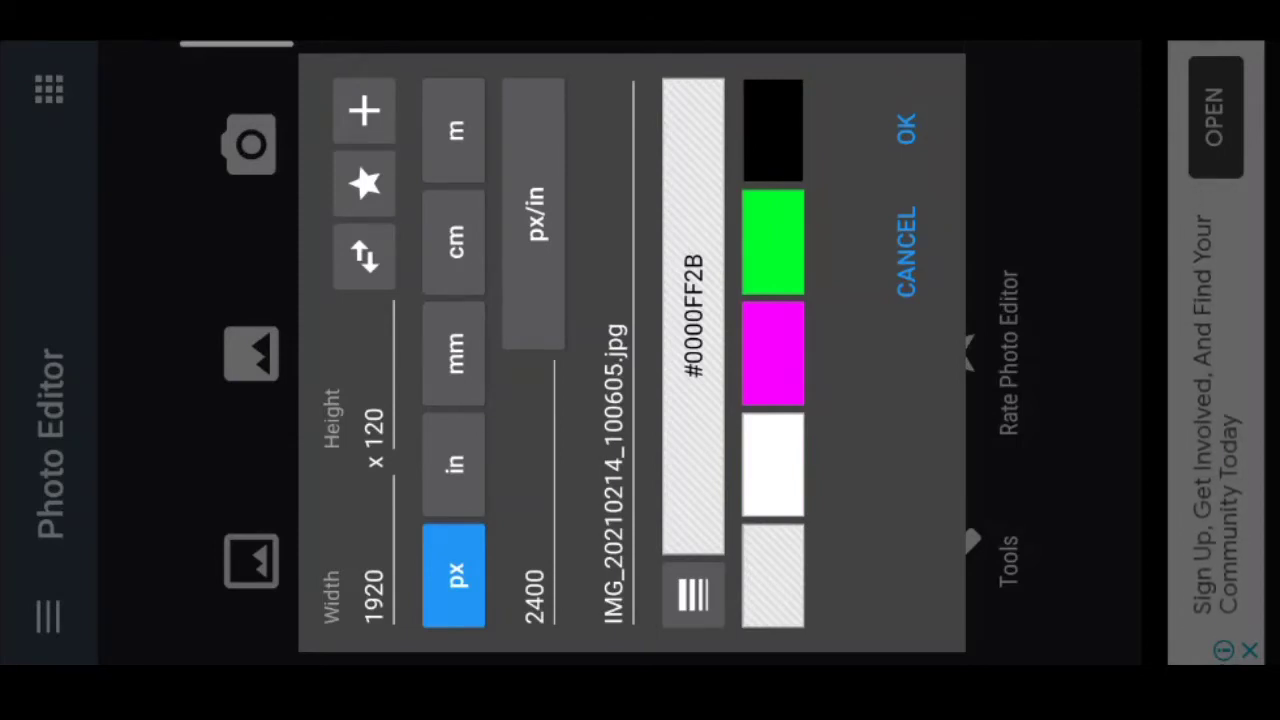
pyautogui.click(374, 440)
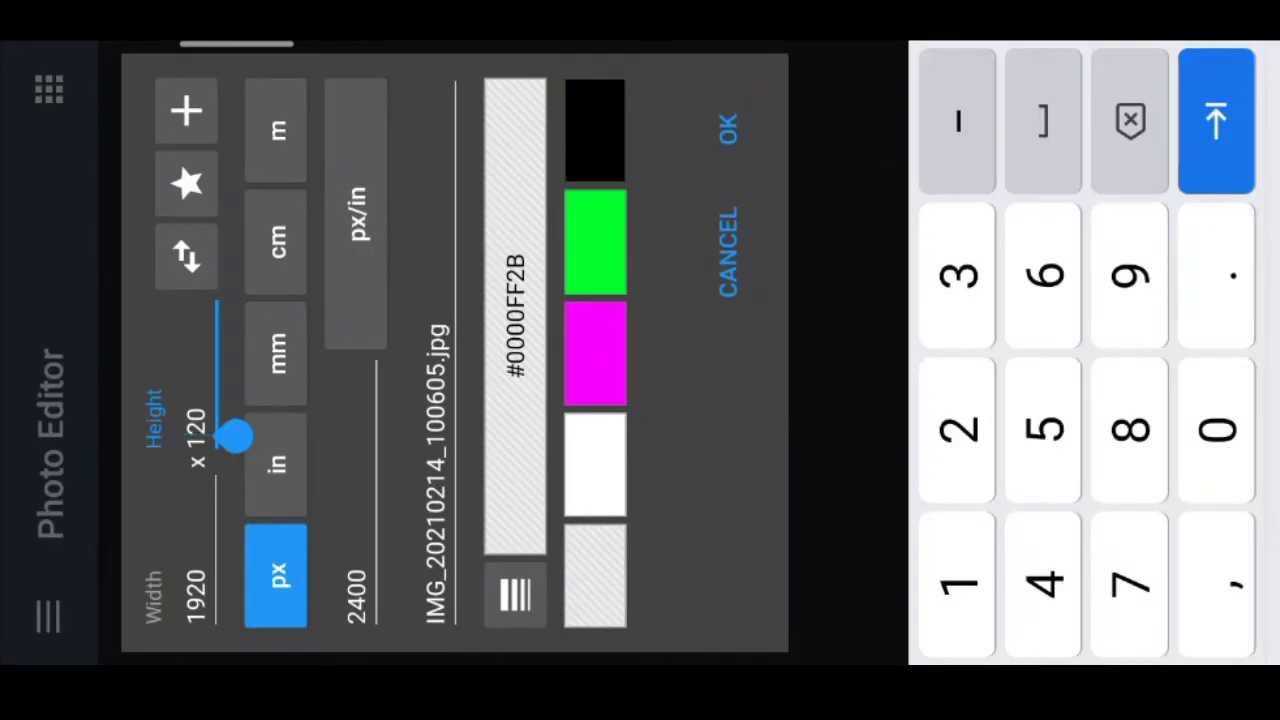
pyautogui.click(1130, 120)
pyautogui.write('420')
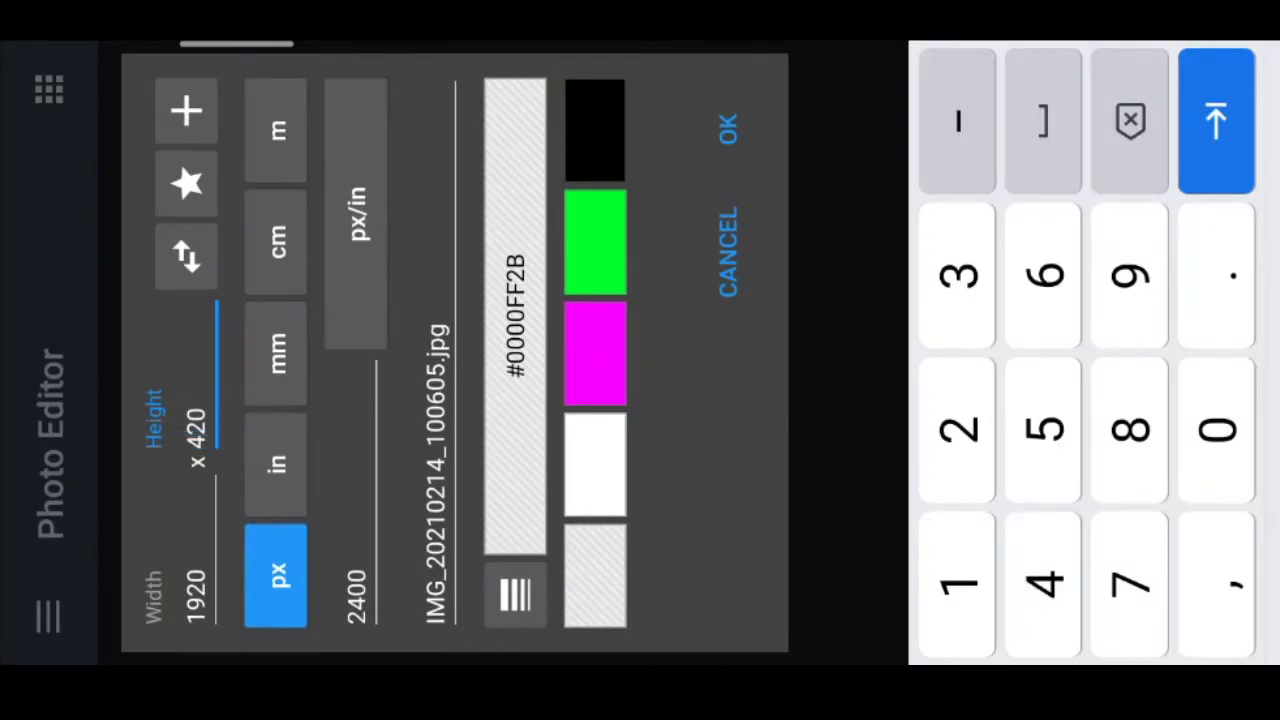
pyautogui.click(205, 425)
pyautogui.click(1130, 120)
# Create the canvas and resize its hearts background layer to 1920 px wide with Move/Size.
pyautogui.click(728, 130)
pyautogui.click(1107, 230)
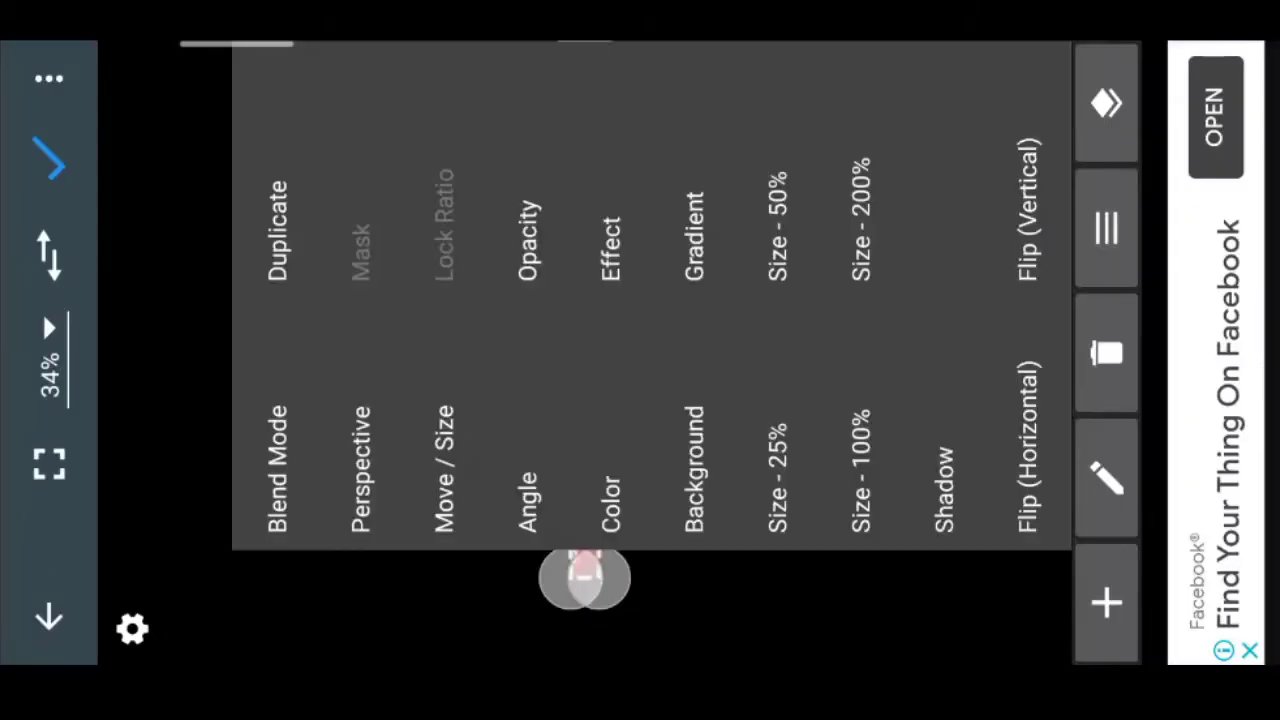
pyautogui.click(445, 470)
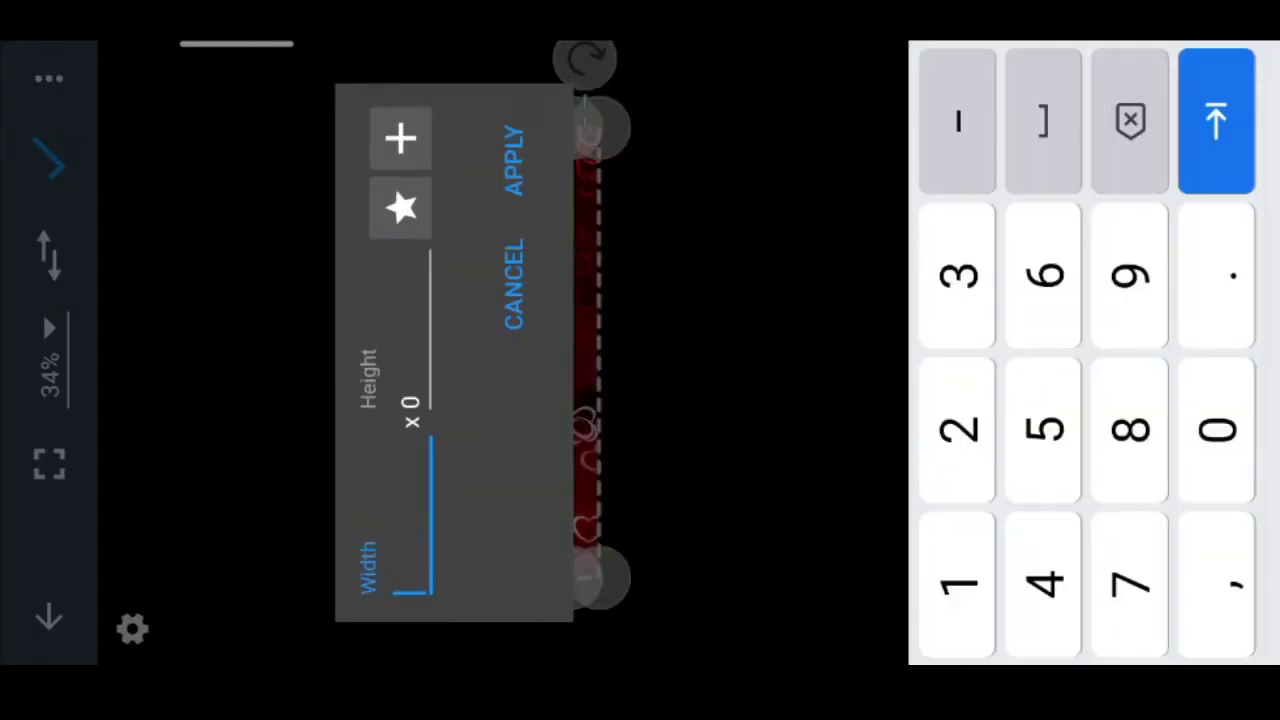
pyautogui.click(958, 584)
pyautogui.click(958, 430)
pyautogui.click(1216, 430)
pyautogui.click(513, 160)
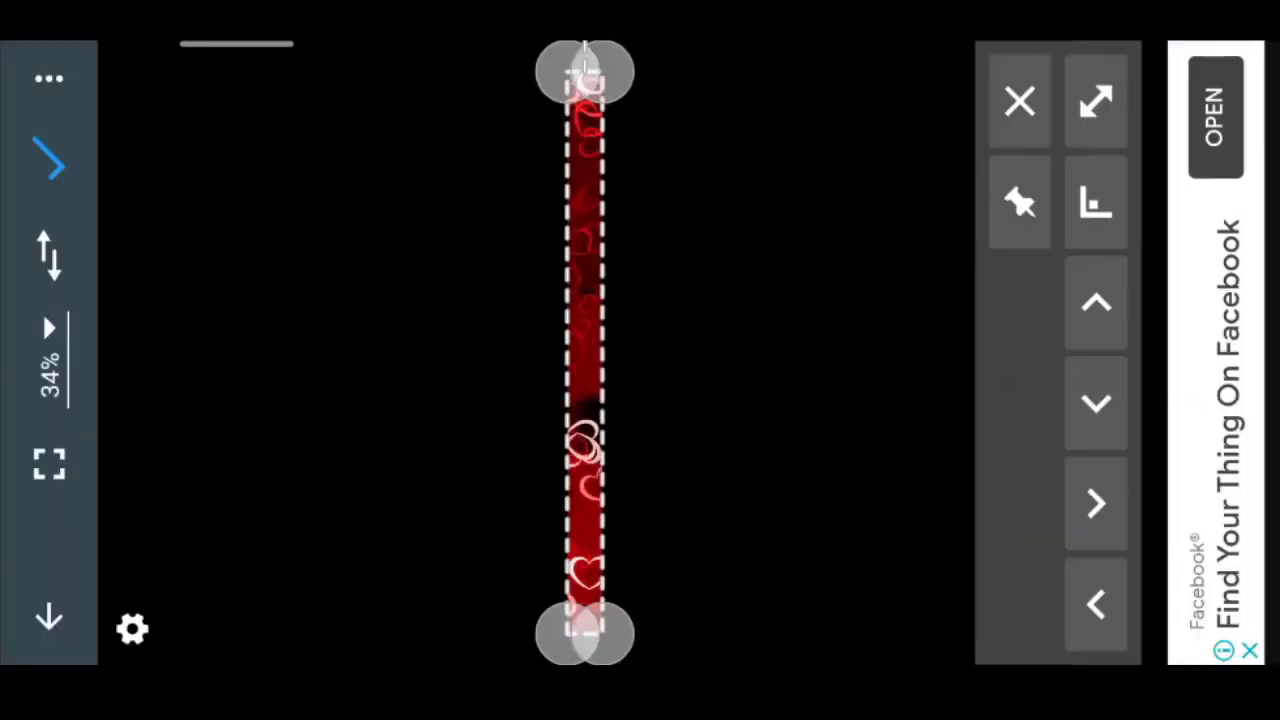
pyautogui.click(1019, 102)
pyautogui.click(1107, 104)
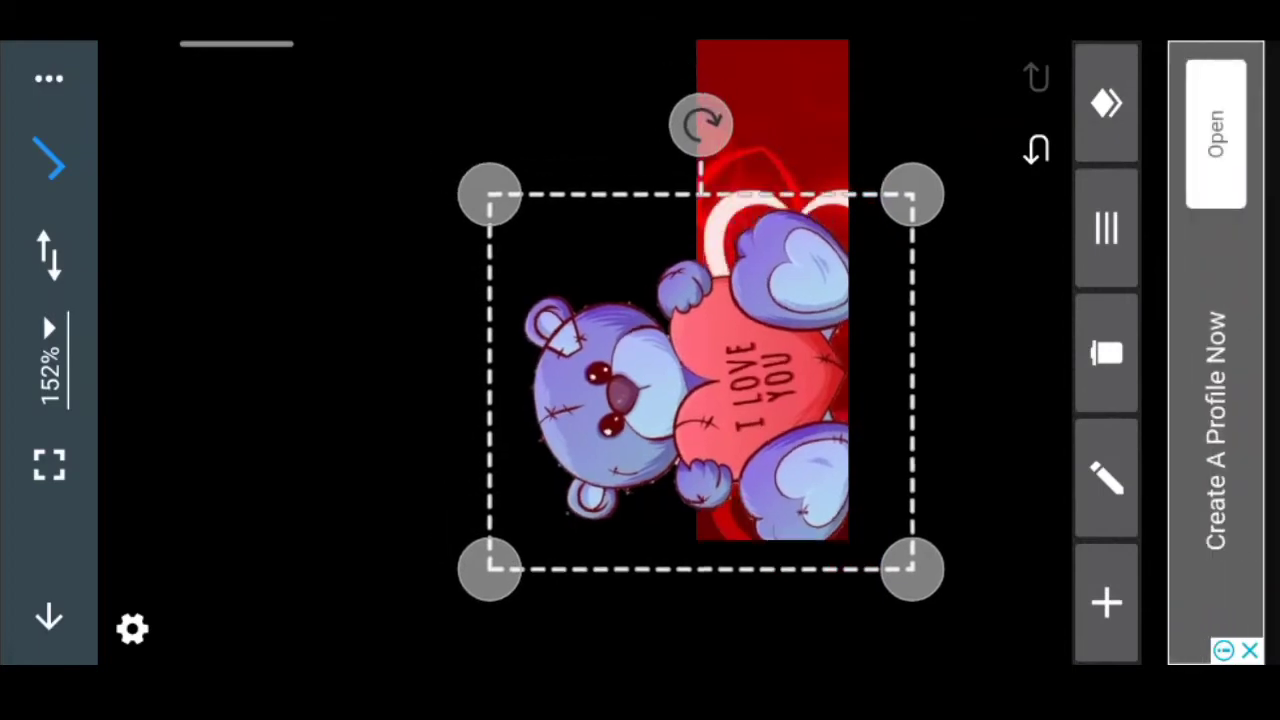
# Reposition the teddy bear image and mirror it horizontally.
pyautogui.moveTo(650, 350)
pyautogui.mouseDown()
pyautogui.moveTo(660, 480)
pyautogui.moveTo(640, 400)
pyautogui.mouseUp()
pyautogui.click(650, 480)
pyautogui.click(1106, 230)
pyautogui.click(650, 600)
pyautogui.click(1106, 230)
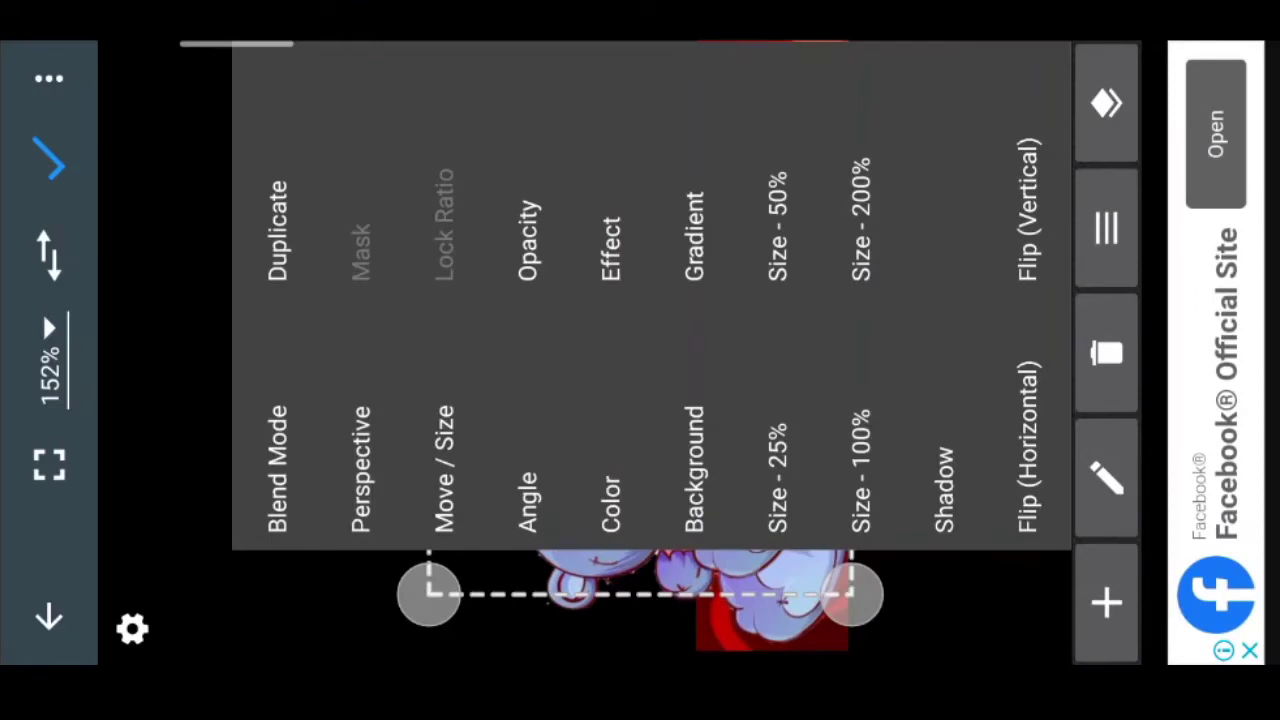
pyautogui.click(1028, 450)
# Duplicate the teddy bear and shrink one copy onto the banner's end.
pyautogui.click(1106, 230)
pyautogui.click(1028, 420)
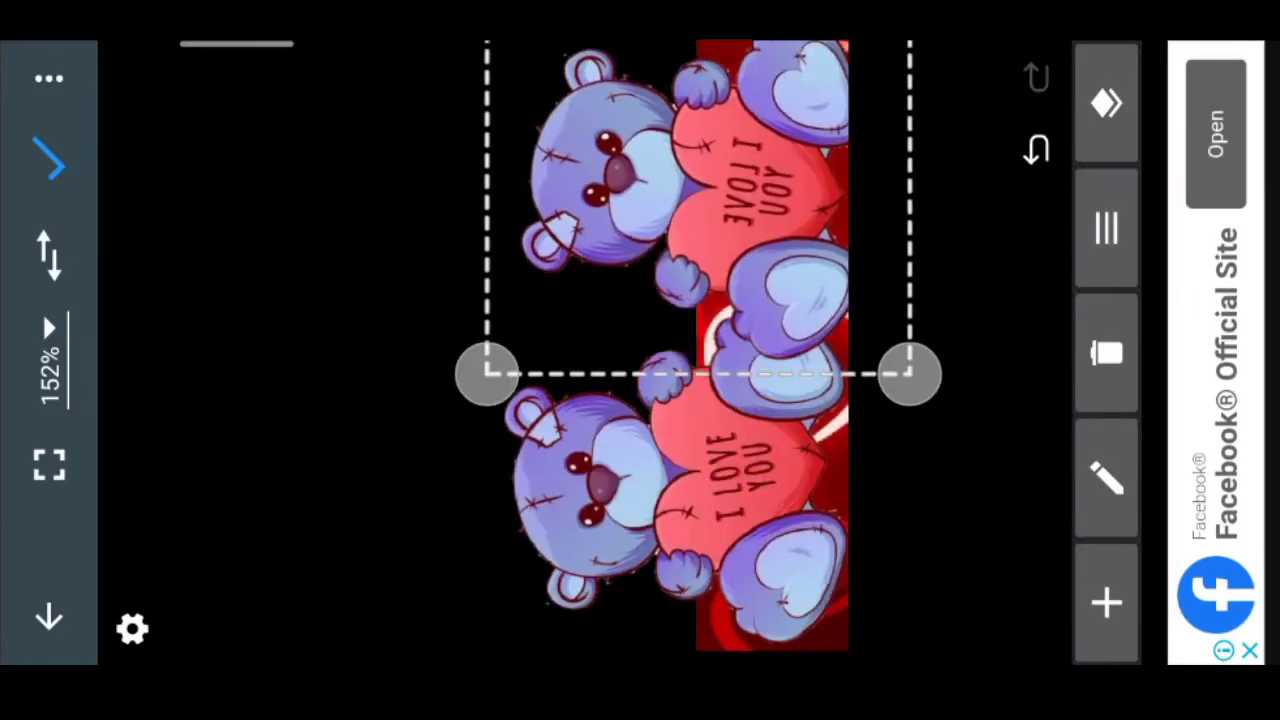
pyautogui.click(48, 462)
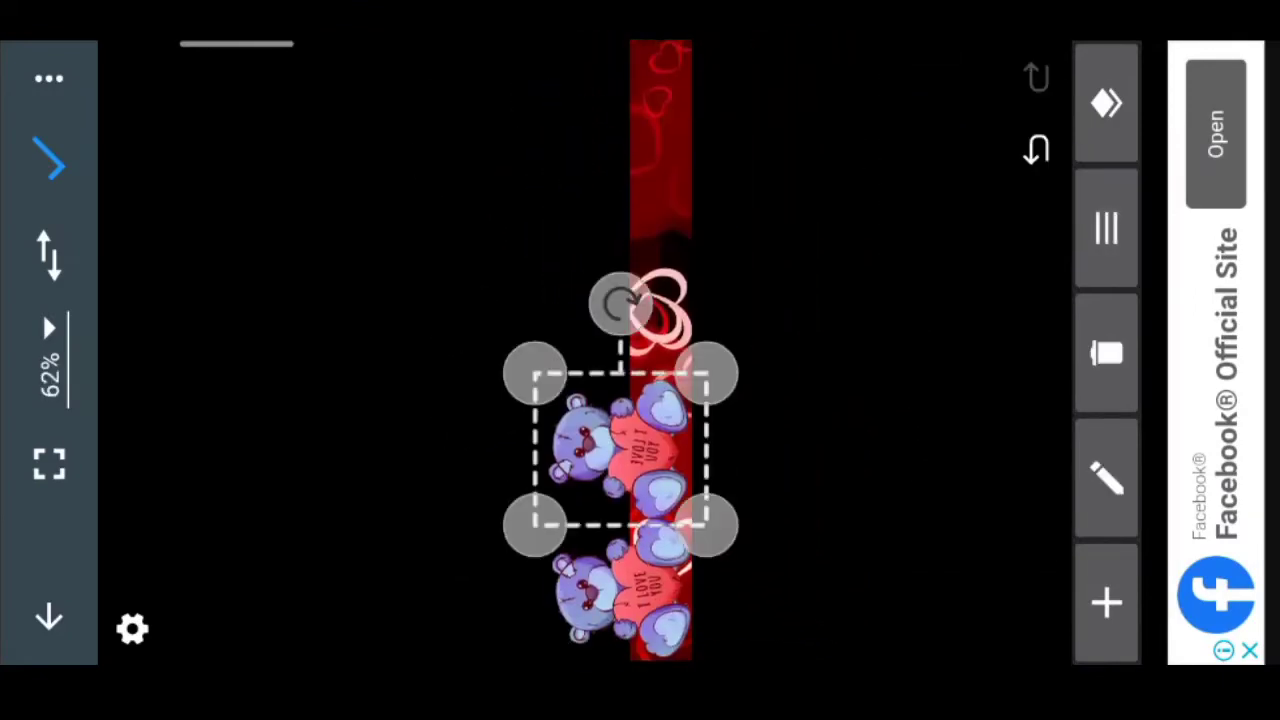
pyautogui.click(620, 190)
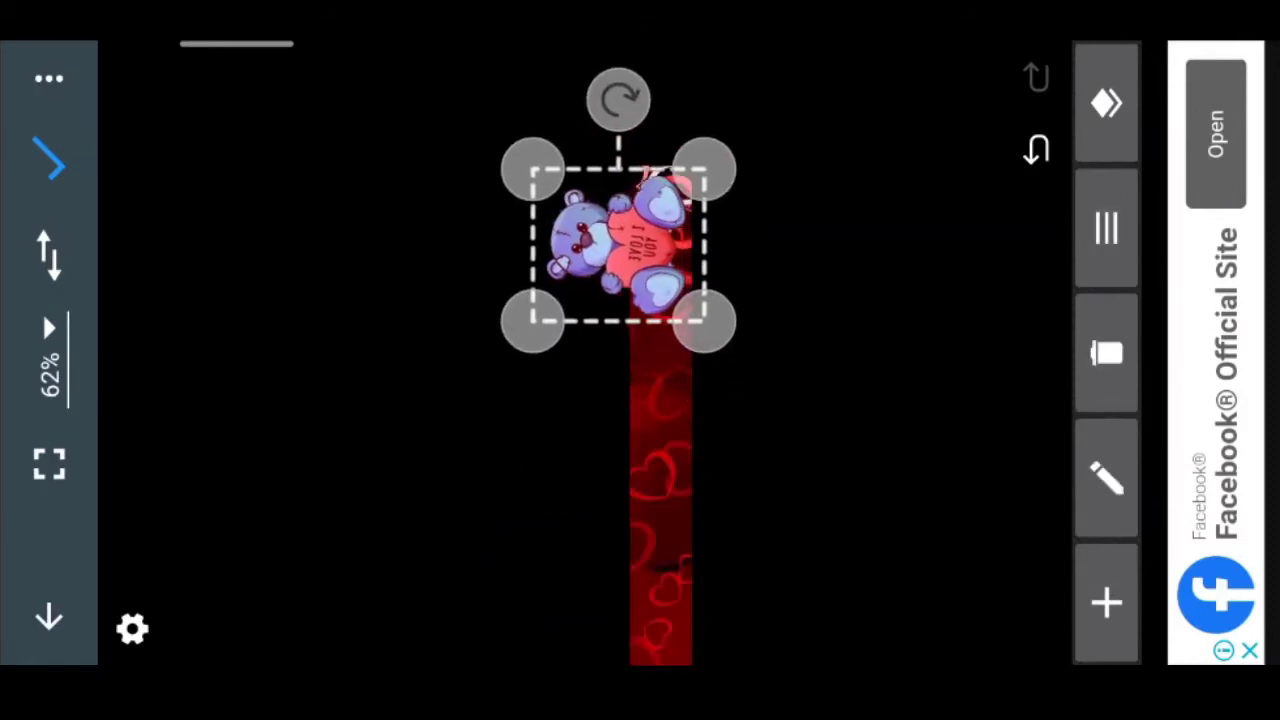
pyautogui.moveTo(720, 320); pyautogui.dragTo(700, 290)
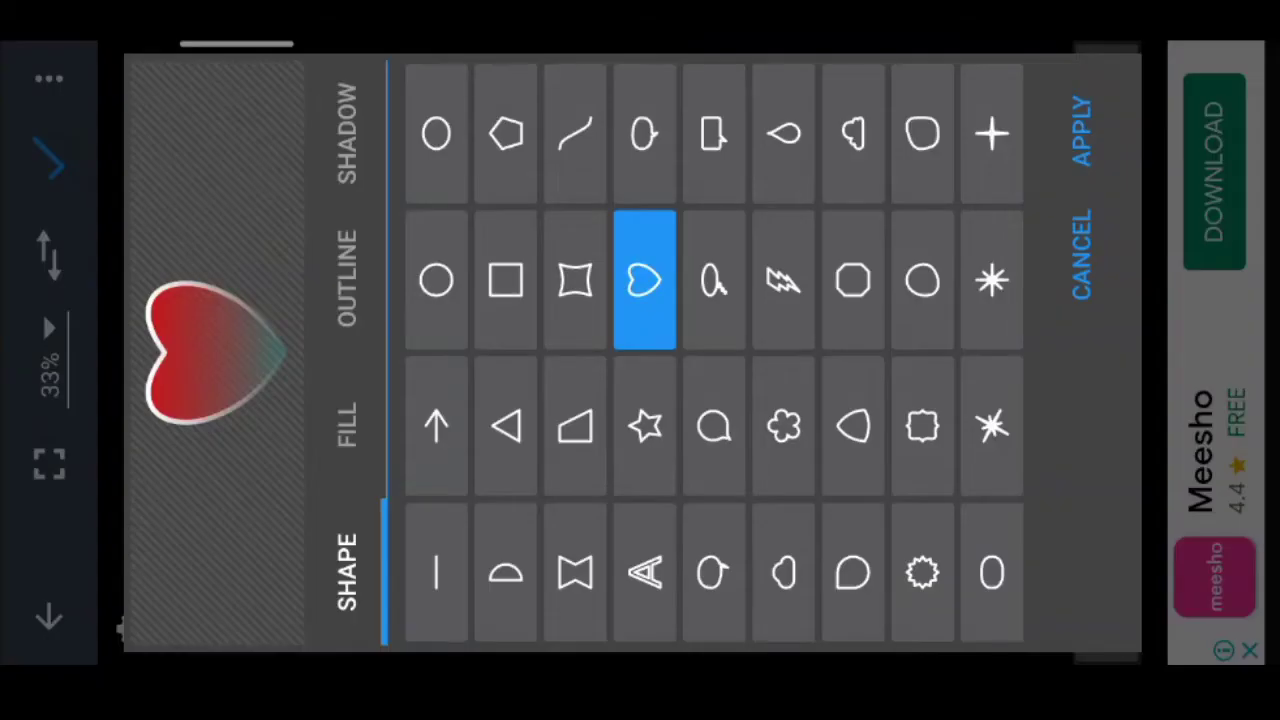
# Add a red heart shape, move it onto the banner and make it wider and flatter.
pyautogui.click(1082, 135)
pyautogui.moveTo(585, 355); pyautogui.dragTo(622, 320)
pyautogui.click(850, 400)
pyautogui.scroll(3, 640, 350)
pyautogui.click(622, 320)
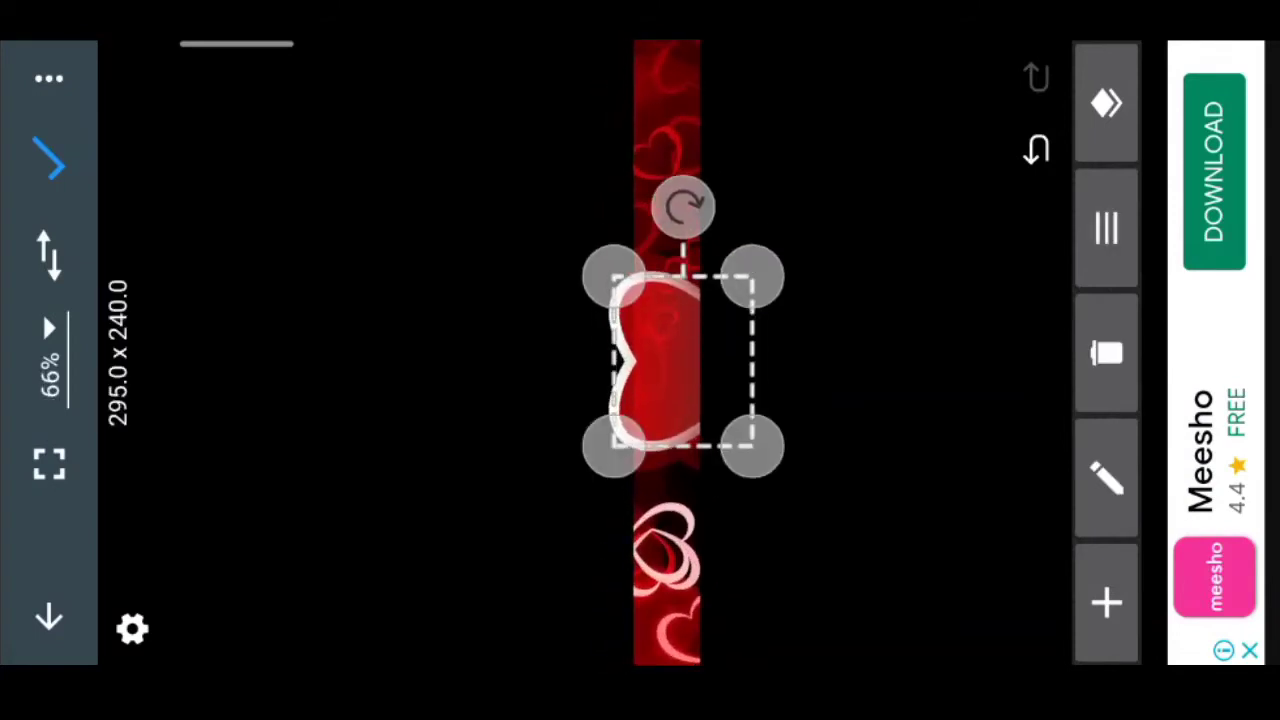
pyautogui.moveTo(745, 300); pyautogui.dragTo(722, 250)
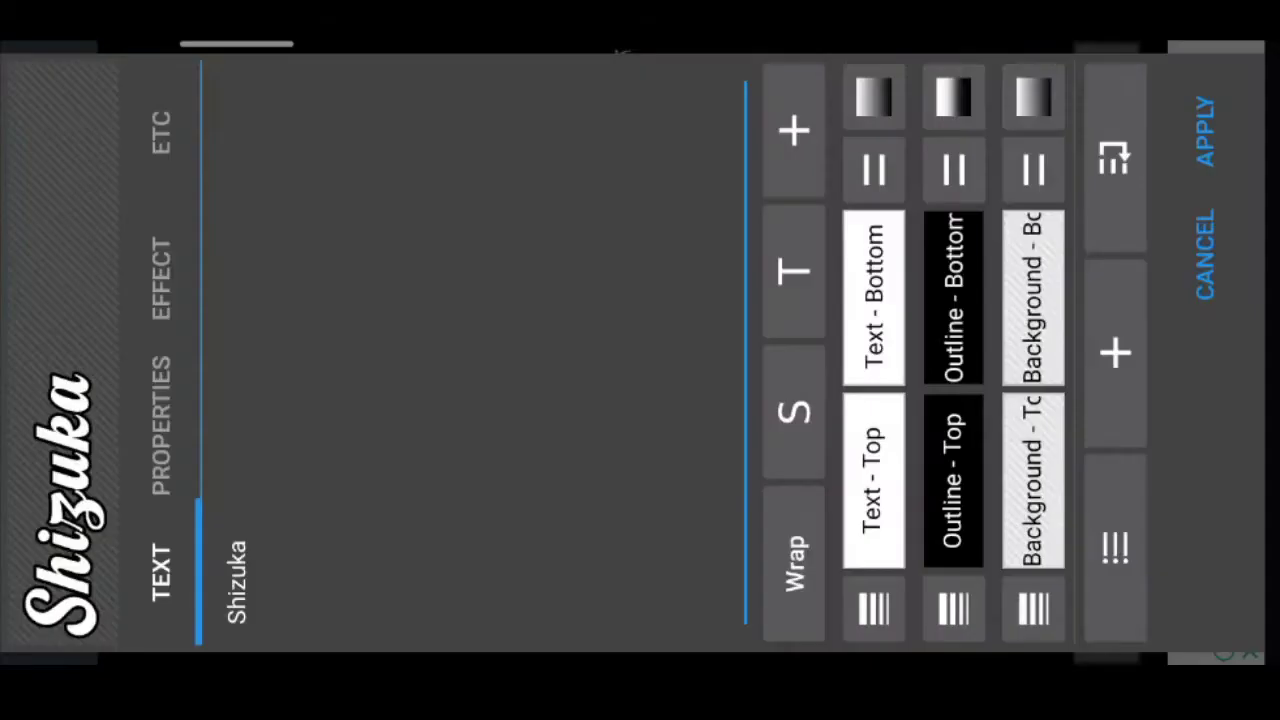
# Place the Shizuka text on the banner and select it.
pyautogui.click(1205, 135)
pyautogui.scroll(3, 640, 350)
pyautogui.click(590, 330)
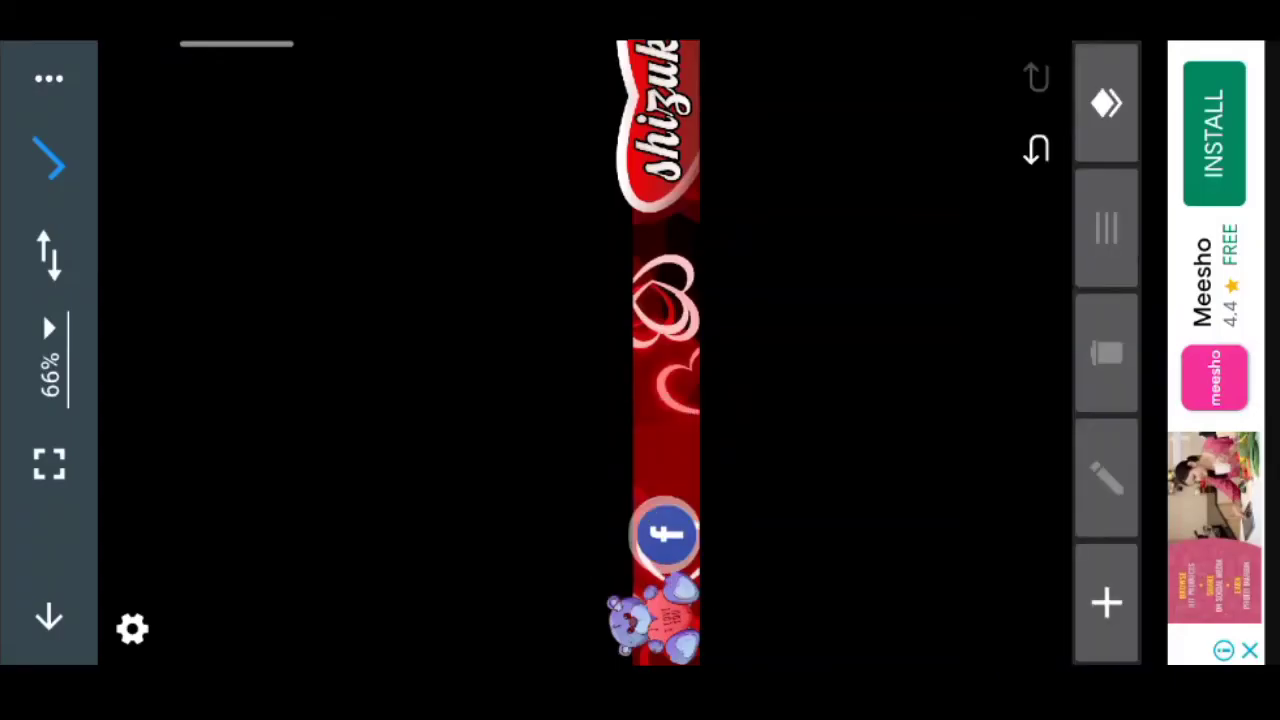
pyautogui.click(1107, 603)
pyautogui.write('Angel Neha')
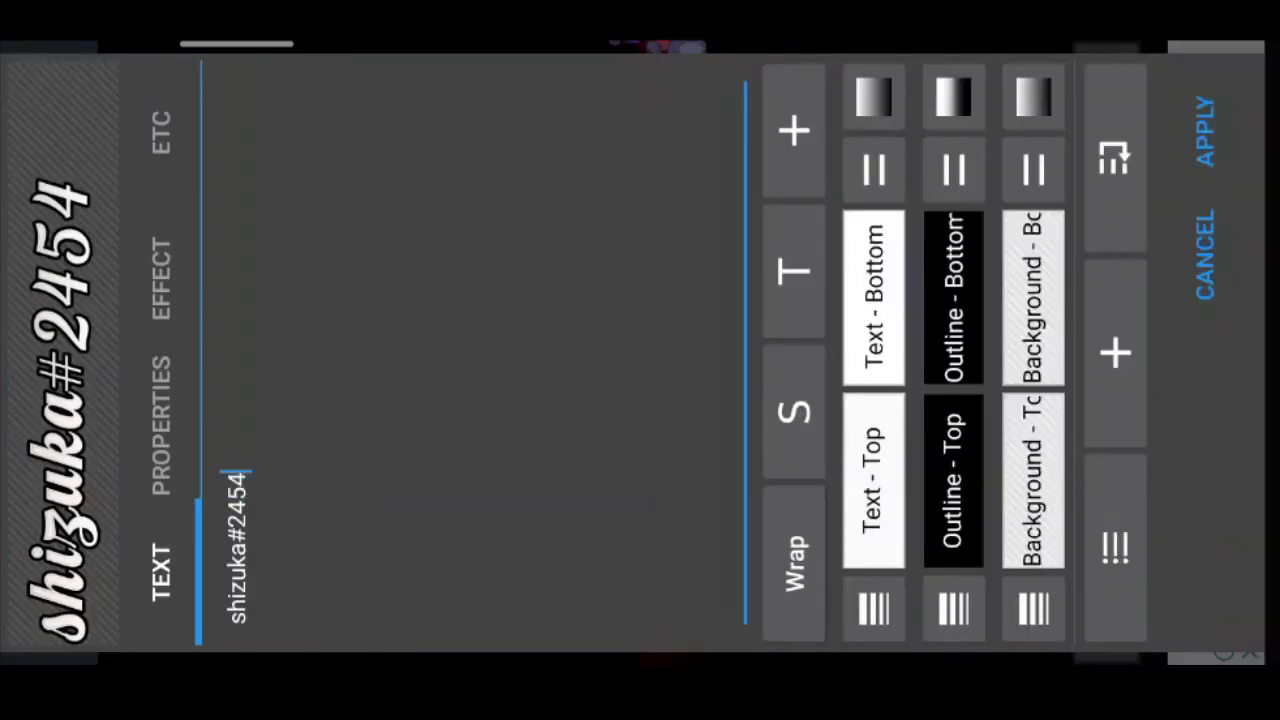
pyautogui.click(1205, 130)
pyautogui.moveTo(580, 340); pyautogui.dragTo(665, 300)
pyautogui.moveTo(620, 140); pyautogui.dragTo(660, 300)
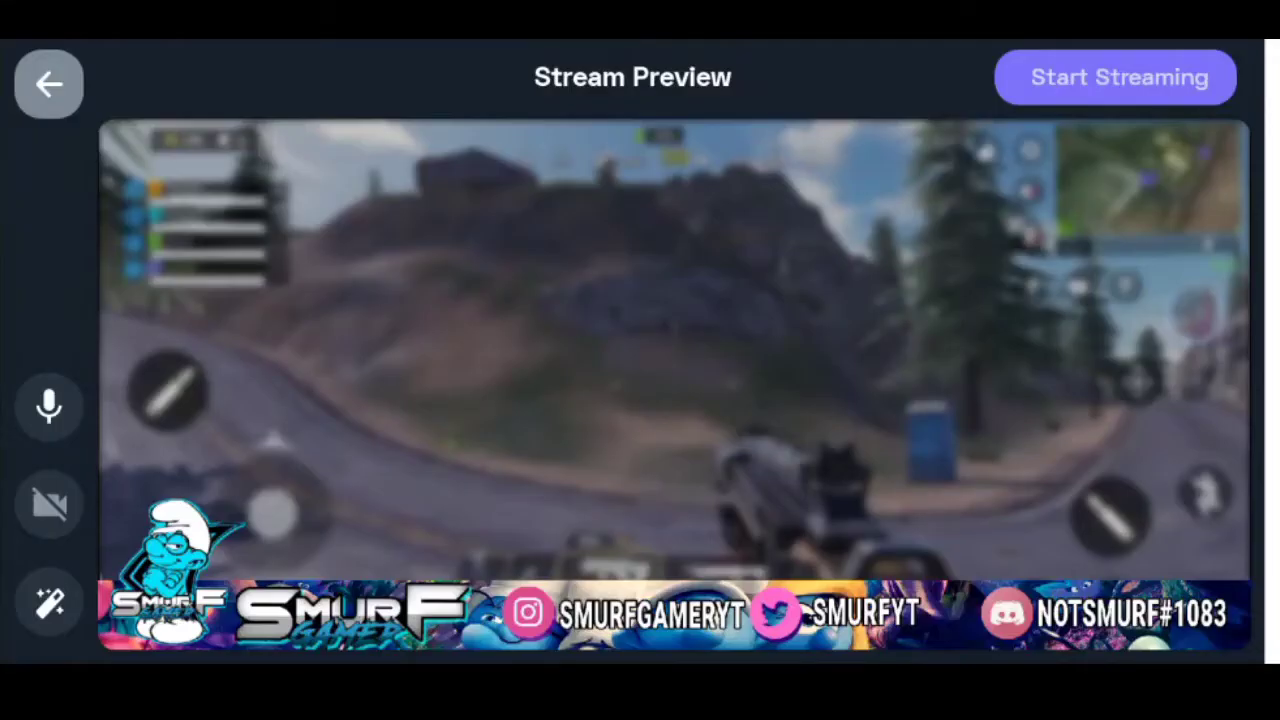
# Replace the Smurf overlay in Turnip with the saved red shizuka PNG banner.
pyautogui.click(49, 604)
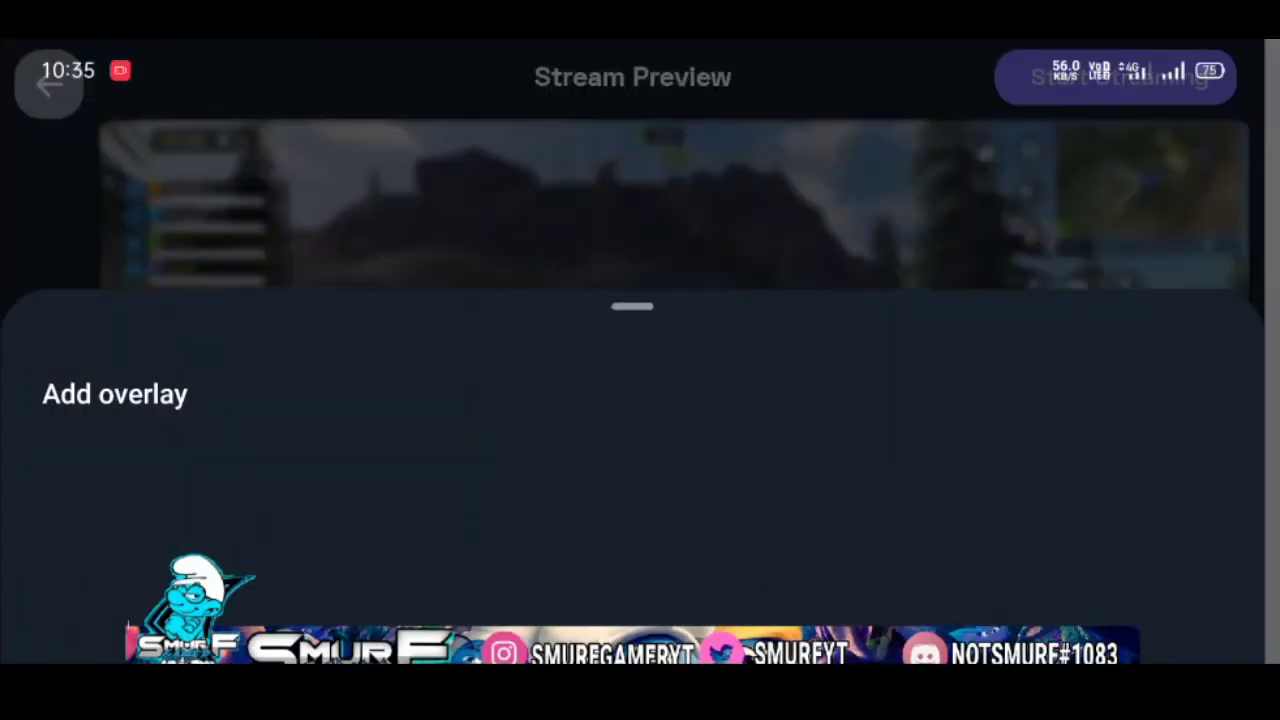
pyautogui.click(1215, 393)
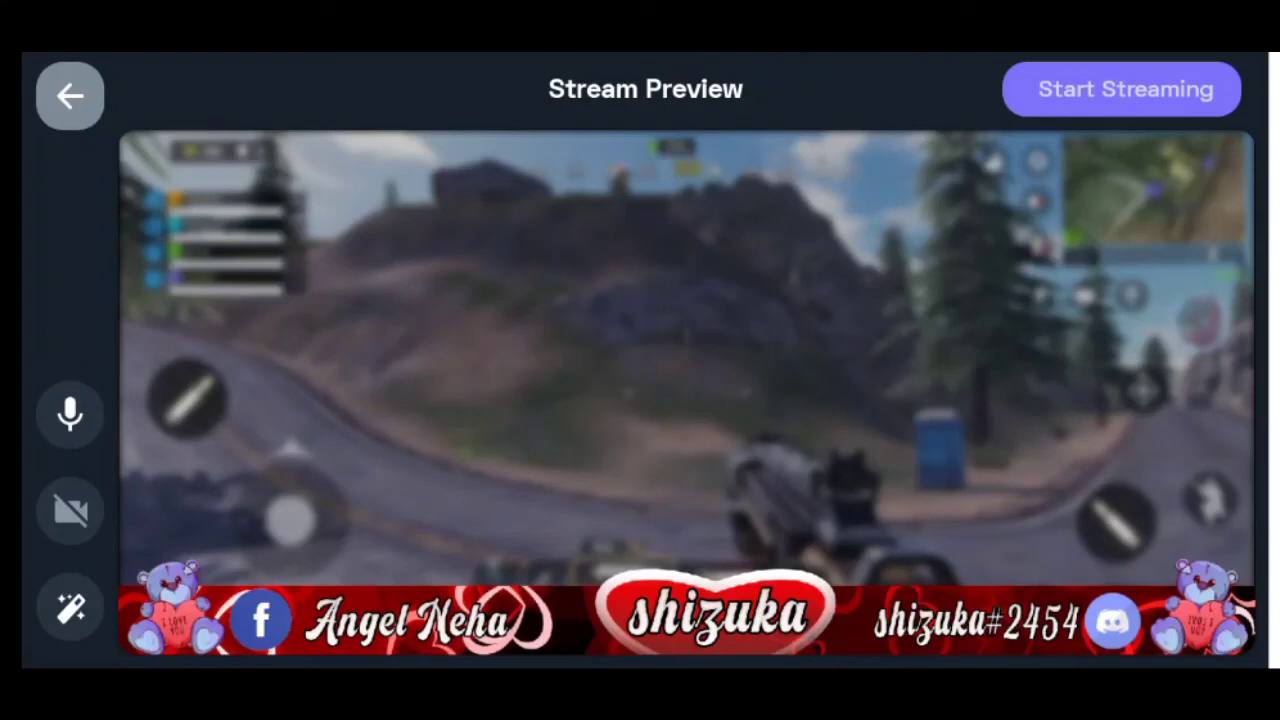
pyautogui.click(70, 608)
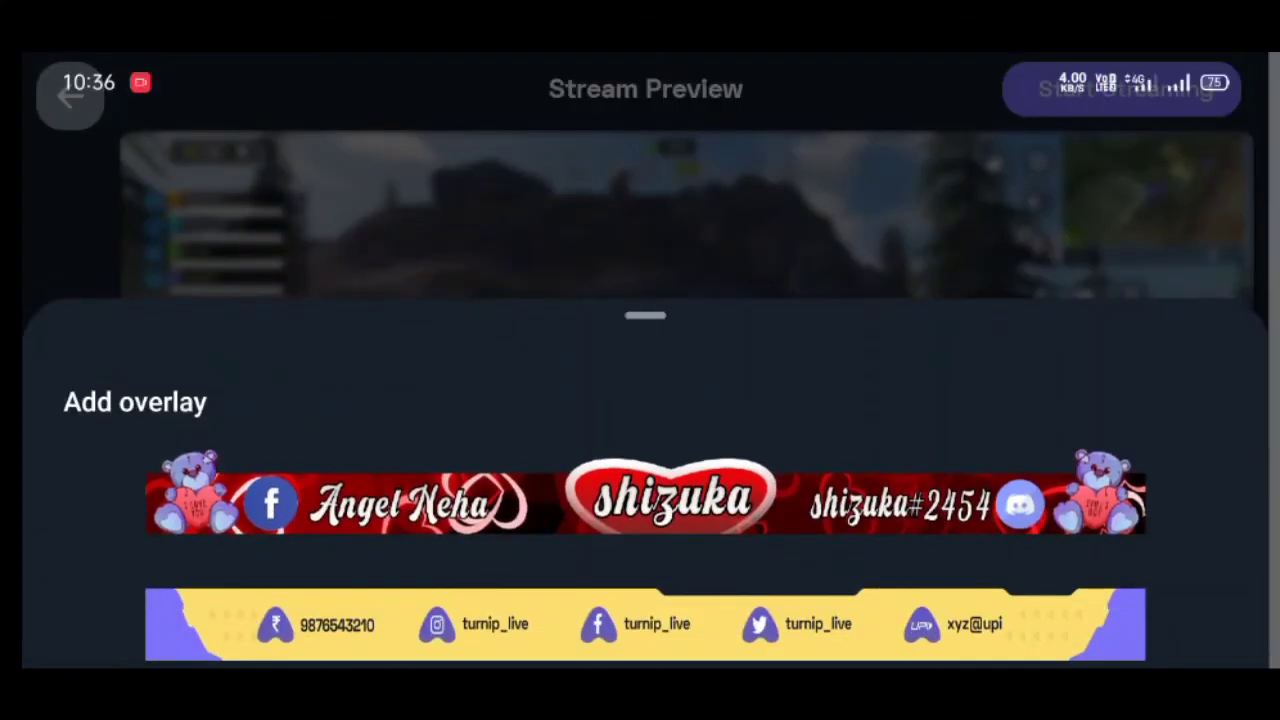
pyautogui.click(1040, 495)
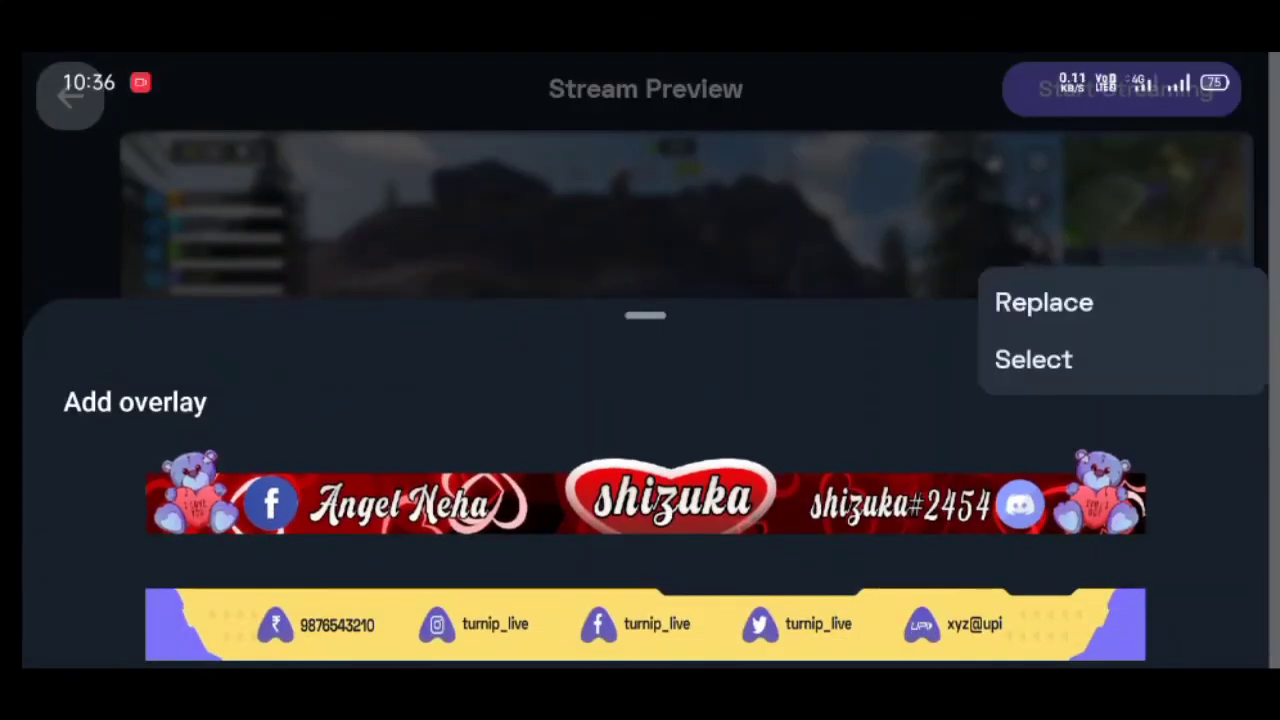